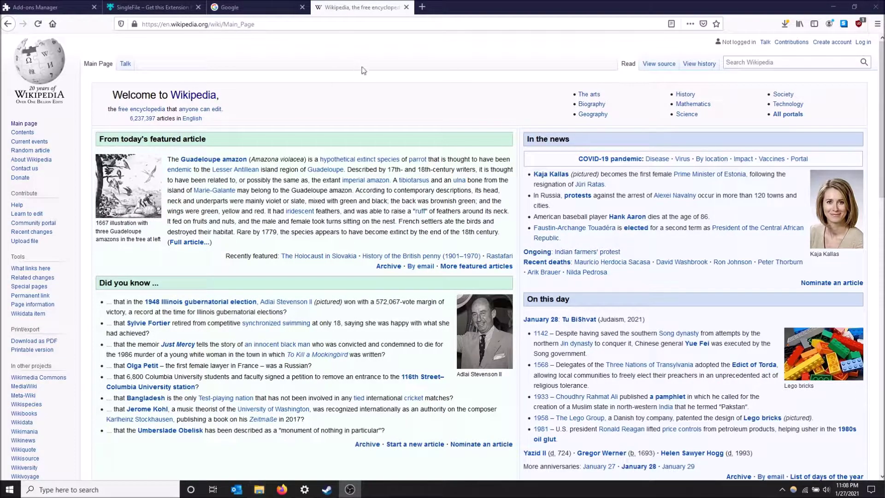
- Save the Wikipedia Main Page to Downloads as 'Web Page, complete' and check the downloads list
right_click(369, 49)
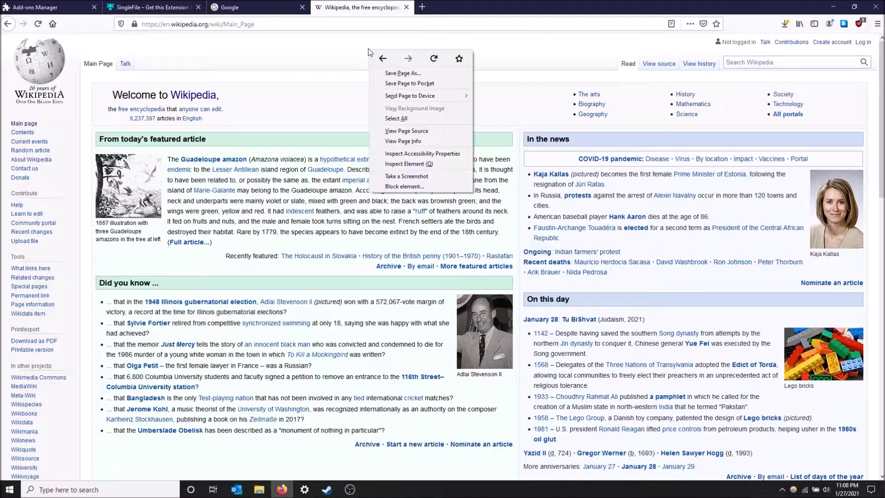
click(422, 74)
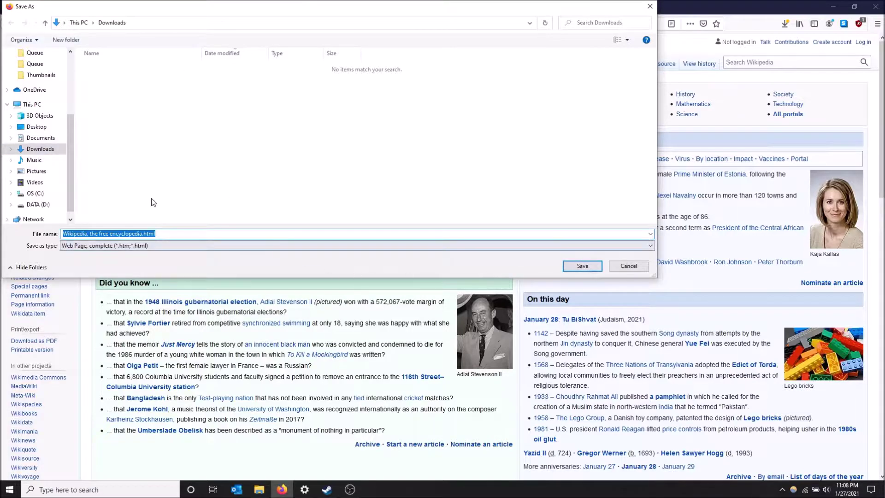
click(590, 264)
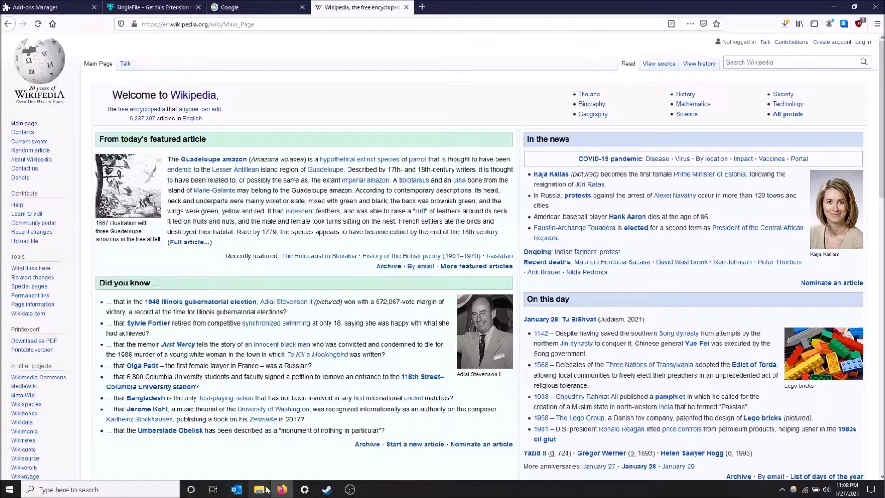
click(789, 24)
click(790, 23)
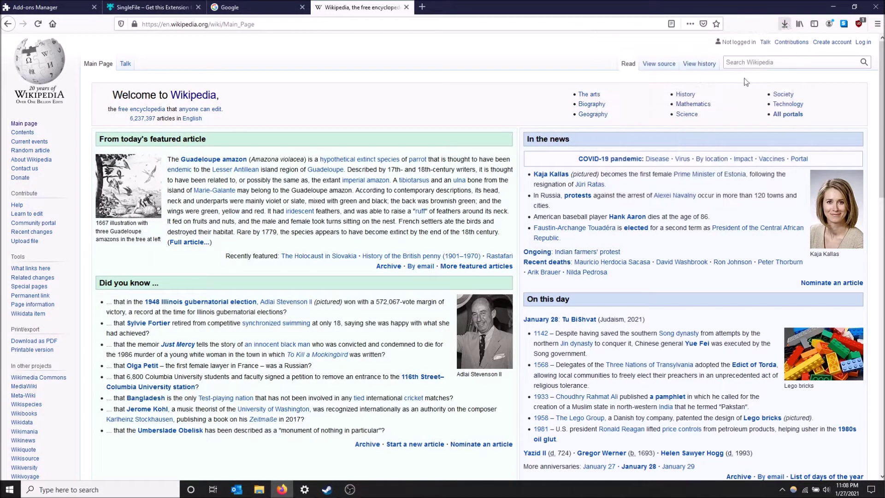
- Open 'Wikipedia, the free encyclopedia.html' from the Downloads folder in File Explorer
click(259, 490)
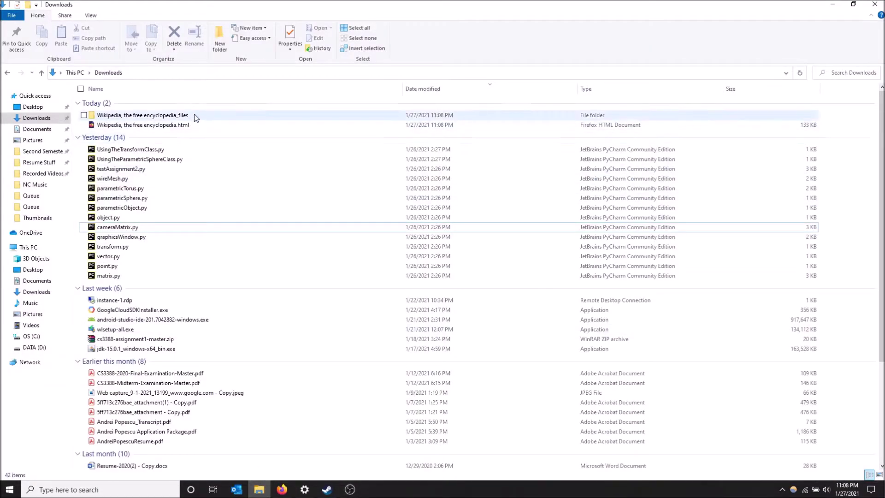
mouse_move(195, 117)
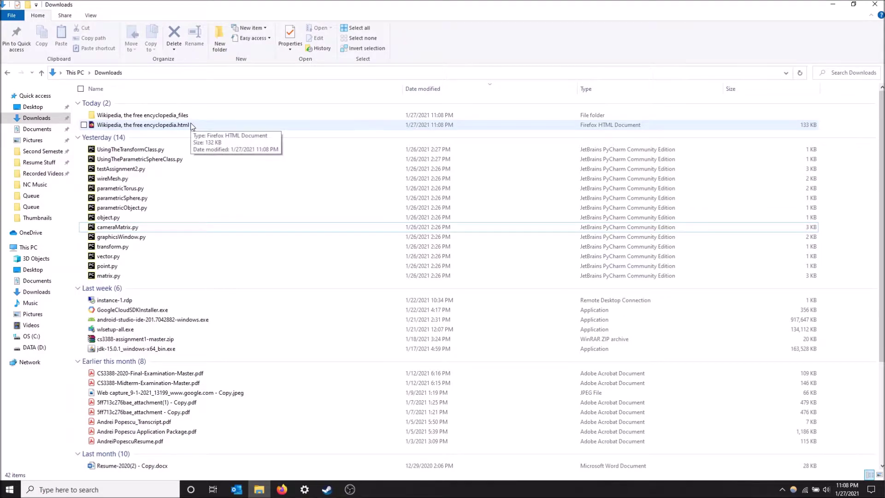
double_click(192, 125)
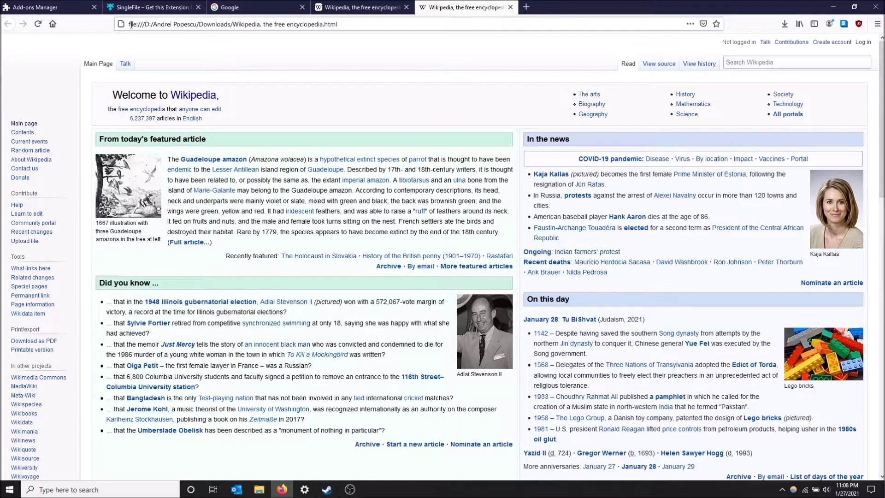
- Confirm the copy's file:/// address, then close its tab, leaving the live Wikipedia tab
drag(129, 24, 358, 24)
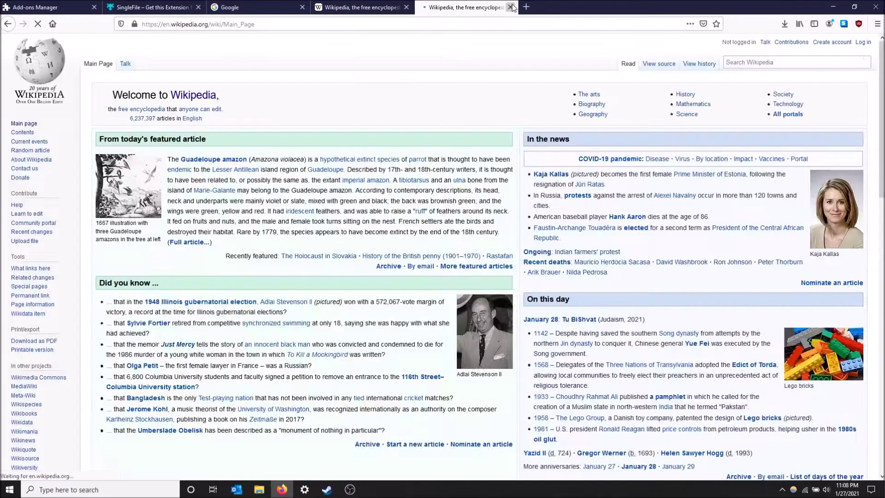
click(510, 7)
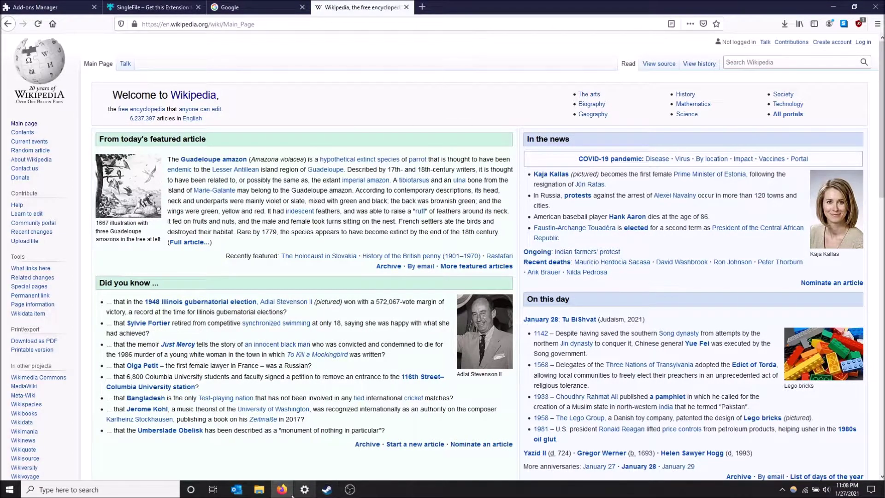
- Browse the 'Wikipedia, the free encyclopedia_files' folder, select the Lego bricks image, and return to Downloads
click(260, 493)
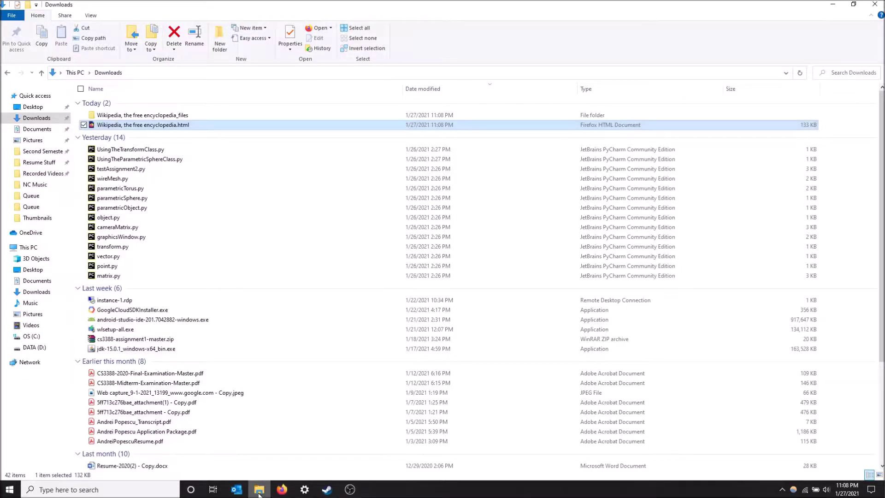
double_click(166, 115)
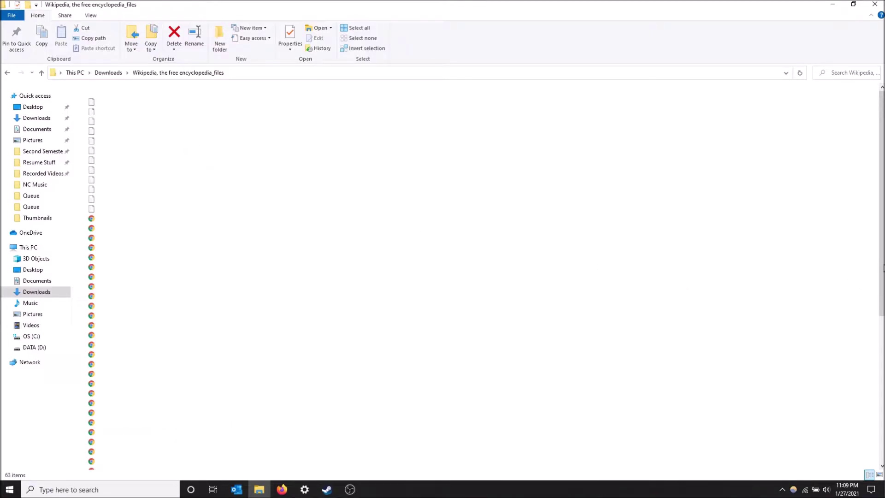
click(873, 285)
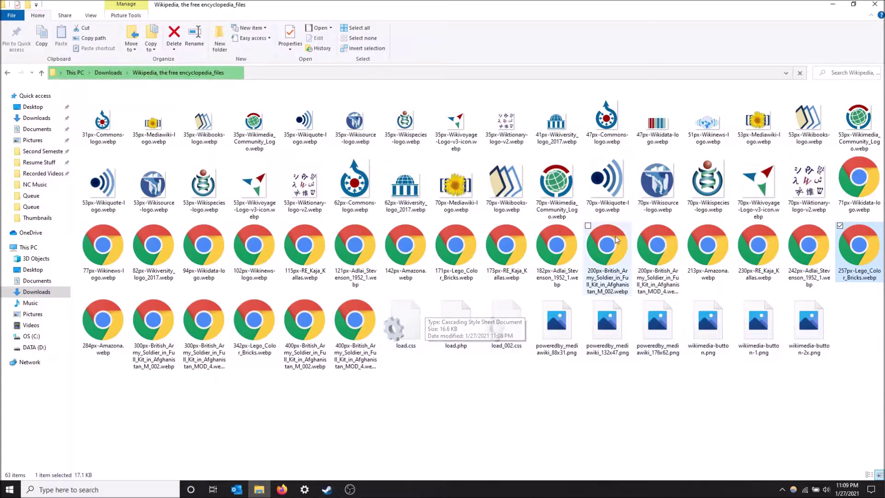
click(107, 74)
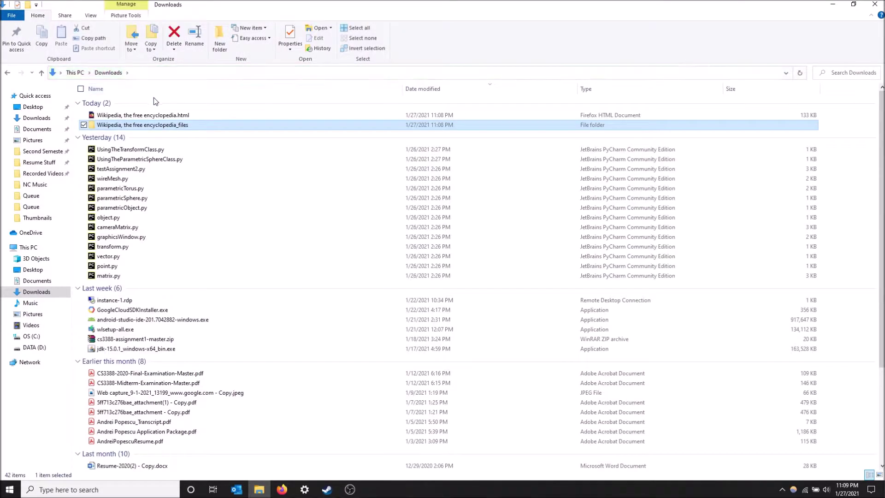
- Back in Firefox, read SingleFile's description of saving a whole page as one HTML file
click(833, 5)
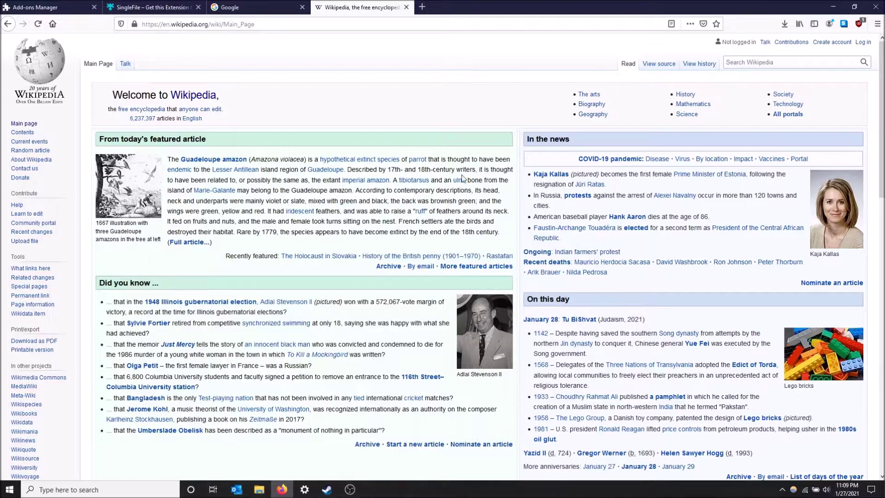
right_click(388, 102)
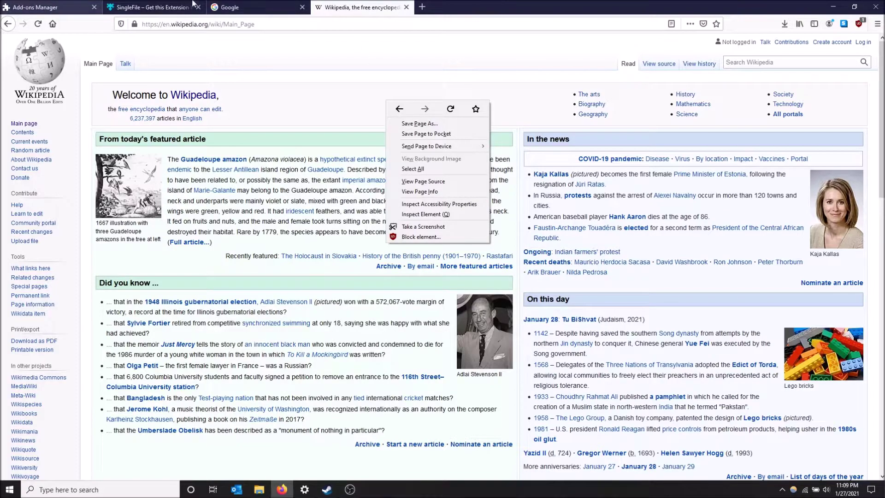
click(153, 7)
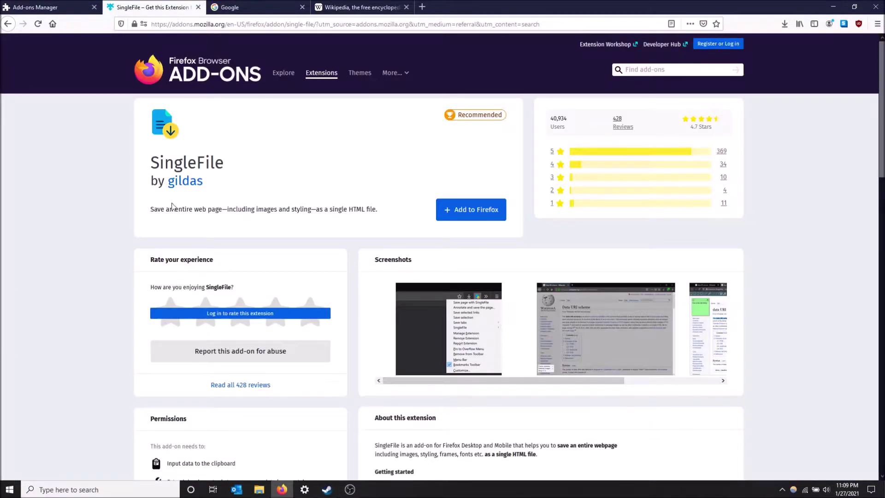
drag(227, 210, 377, 209)
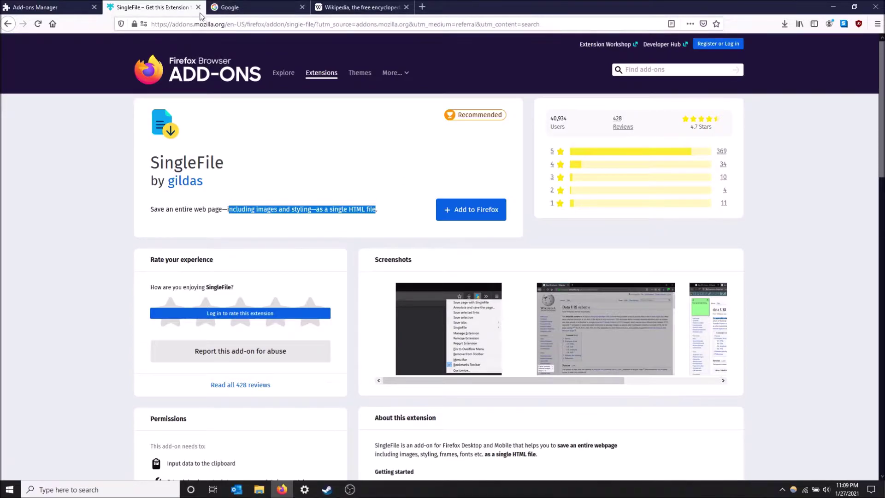
- Close the SingleFile and Add-ons Manager tabs, then search Firefox add-ons for 'single file'
click(198, 7)
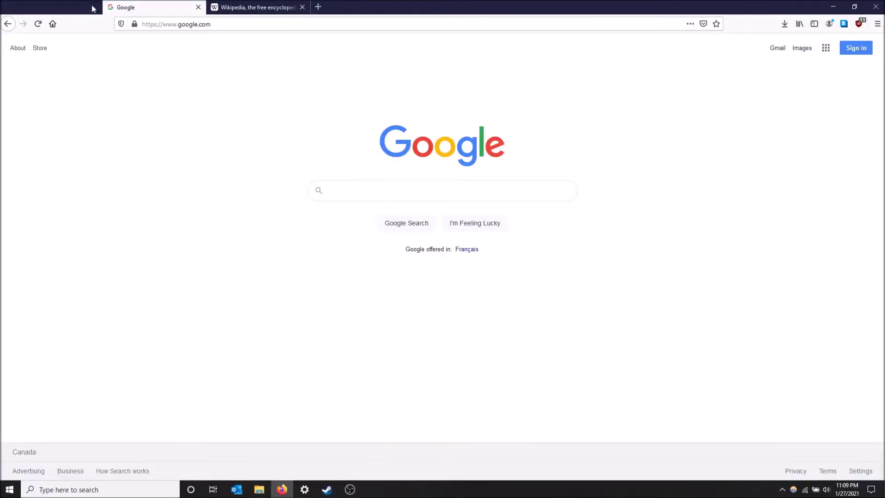
click(94, 7)
click(878, 25)
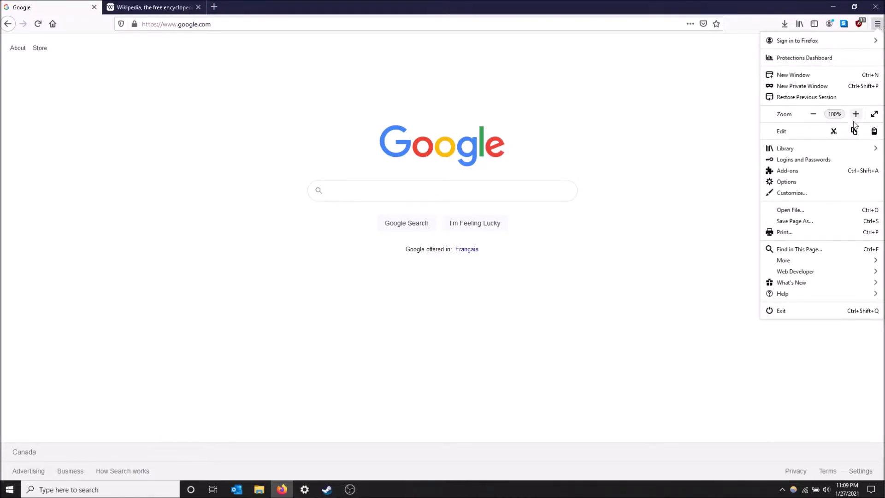
click(831, 169)
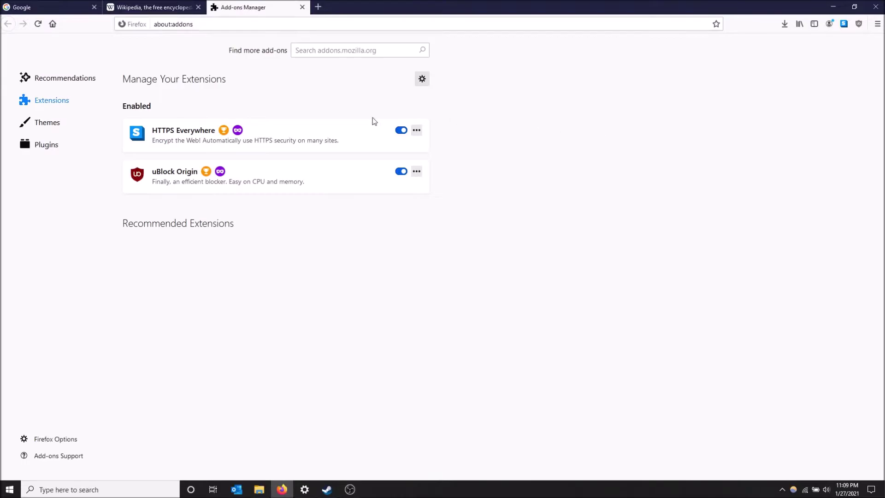
click(365, 52)
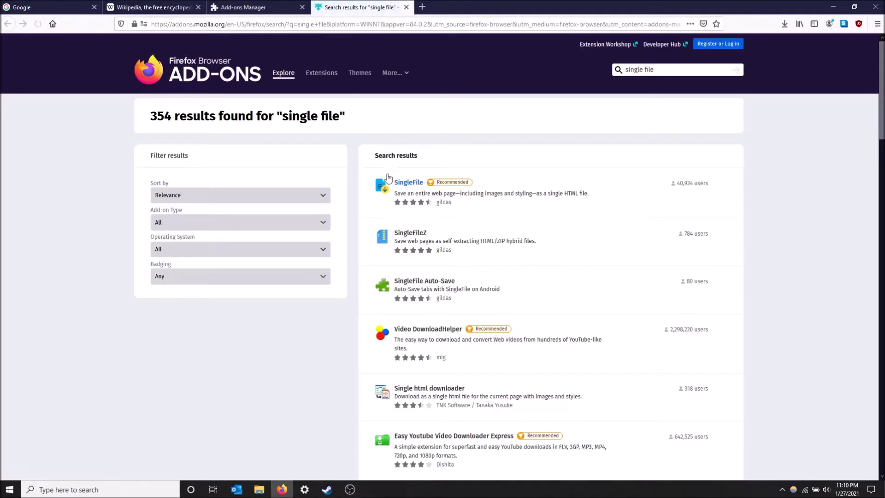
- Add the SingleFile extension to Firefox, approve its permissions, and dismiss the confirmation
click(405, 186)
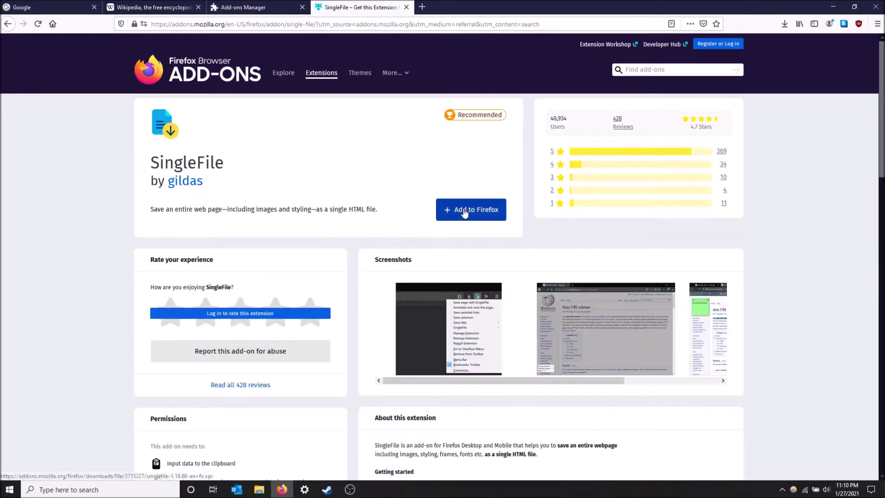
click(465, 211)
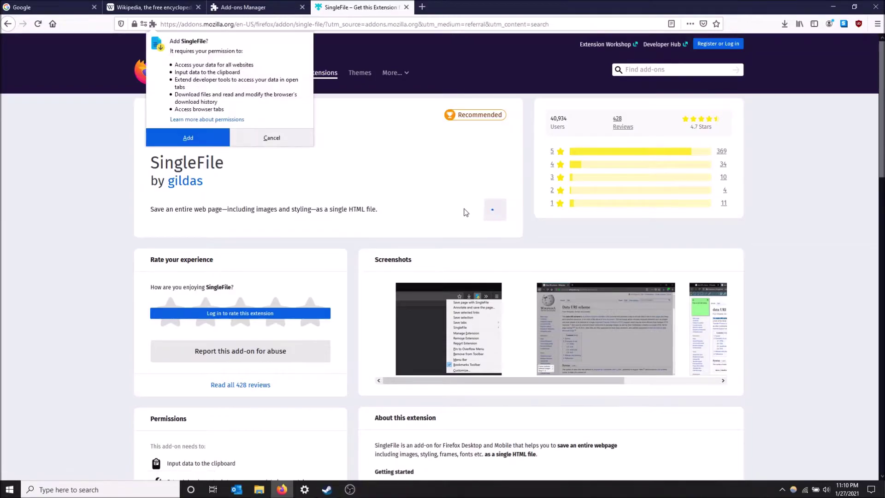
click(194, 137)
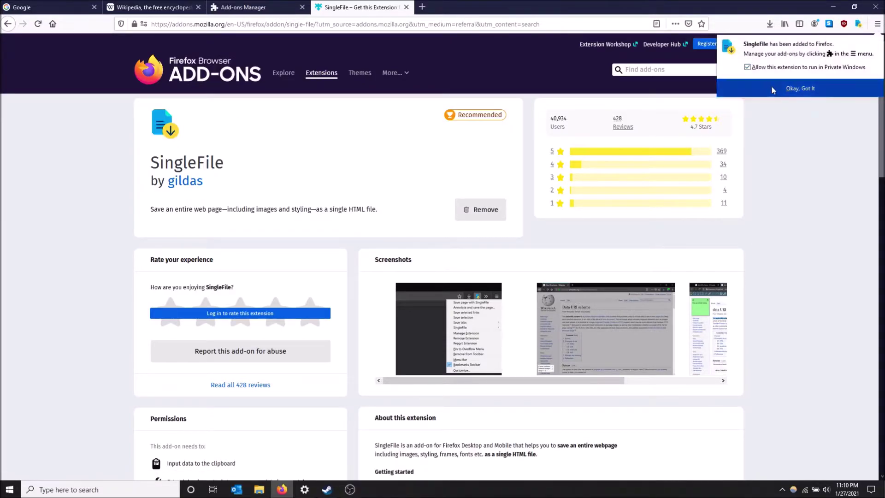
click(800, 88)
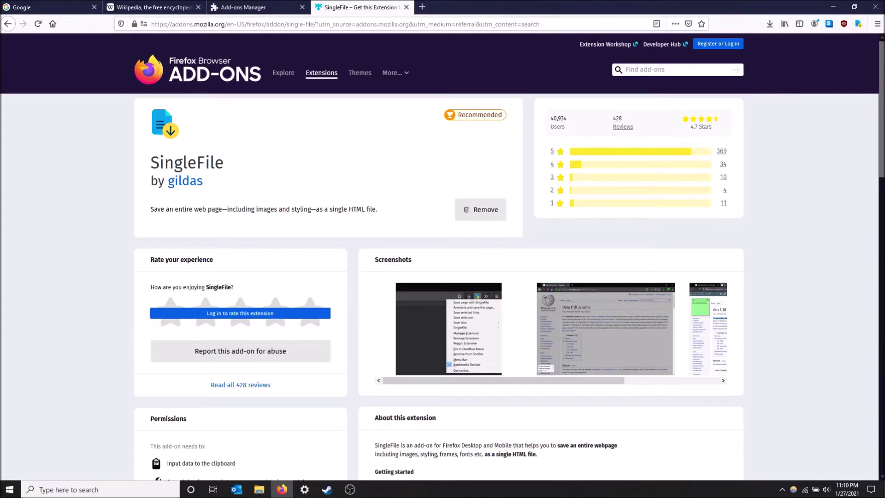
- On the Wikipedia Main Page tab, save the page as one HTML file with SingleFile's toolbar button
click(136, 6)
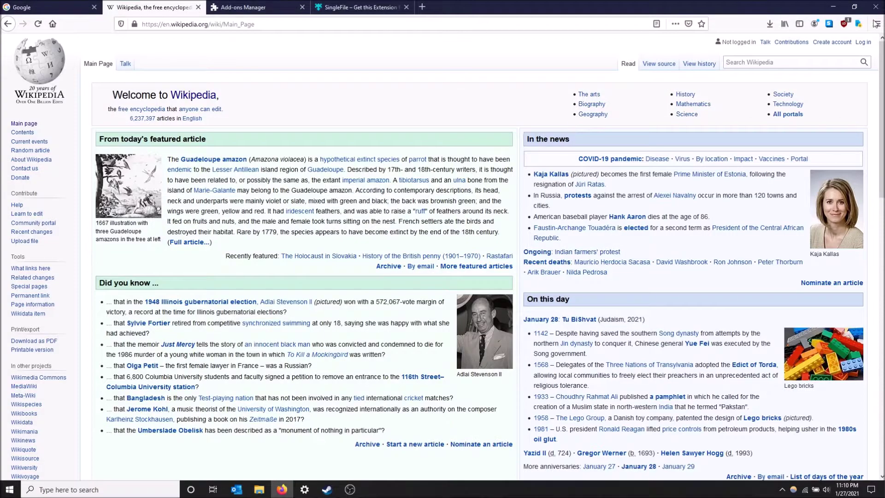
click(860, 26)
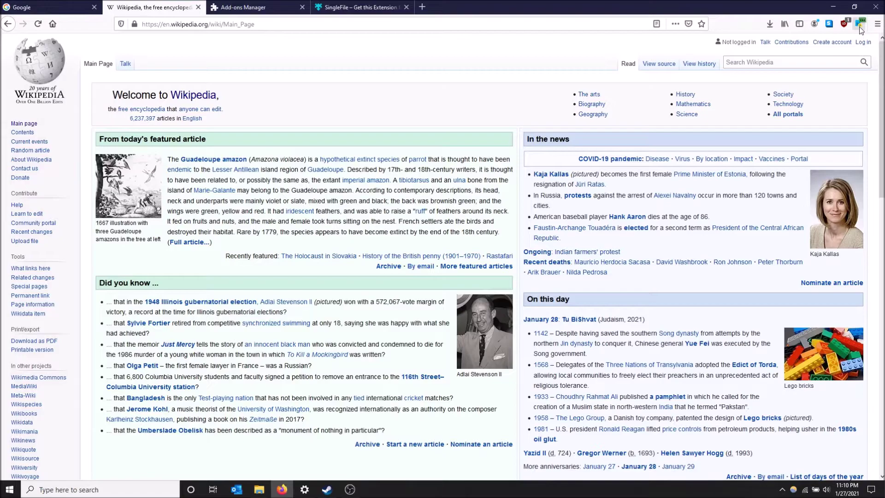
click(860, 26)
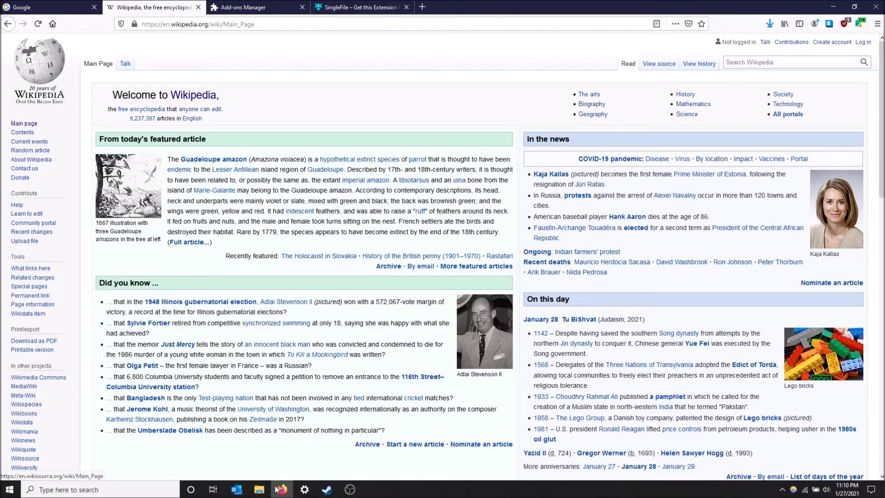
- Bring back File Explorer's Downloads folder, now listing the 288 KB SingleFile Wikipedia copy
click(264, 488)
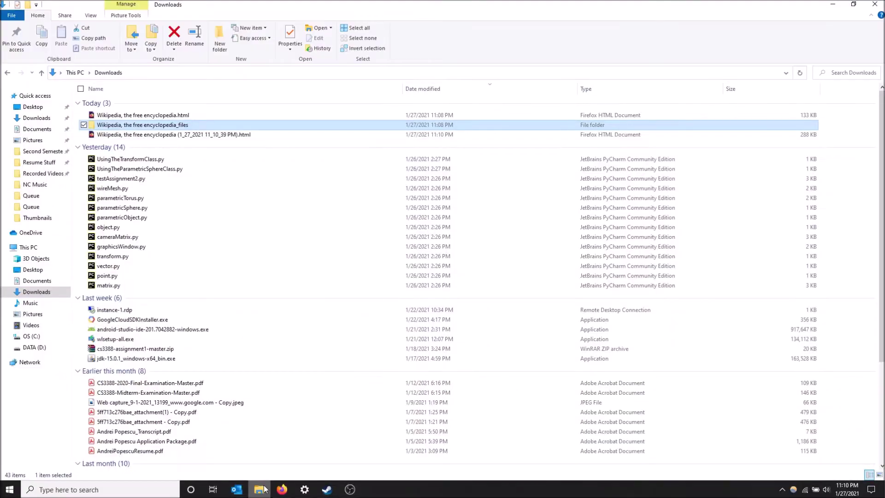